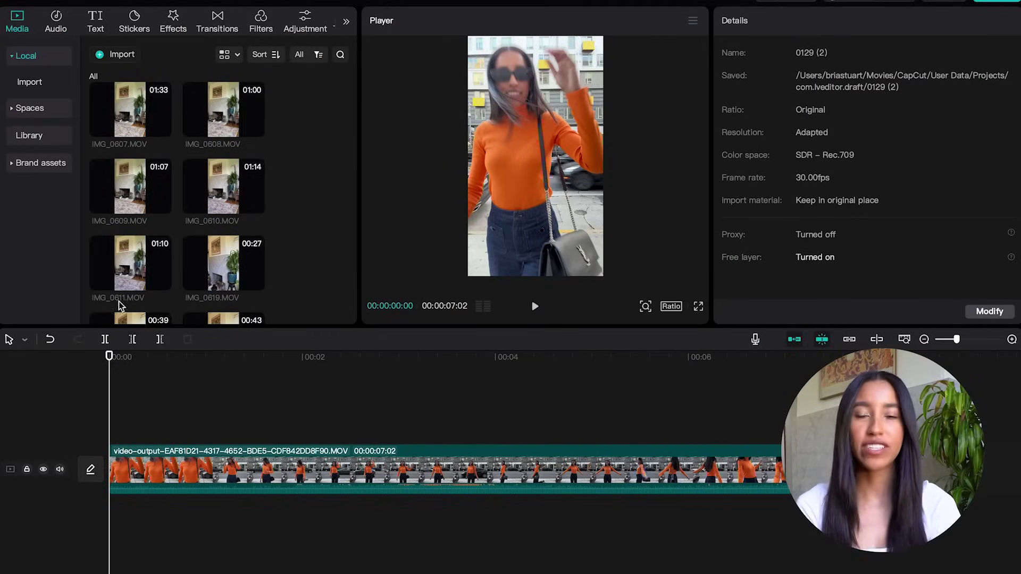
Open the Audio music library, expand the genres and browse Trending songs down to the electro tracks.
click(57, 30)
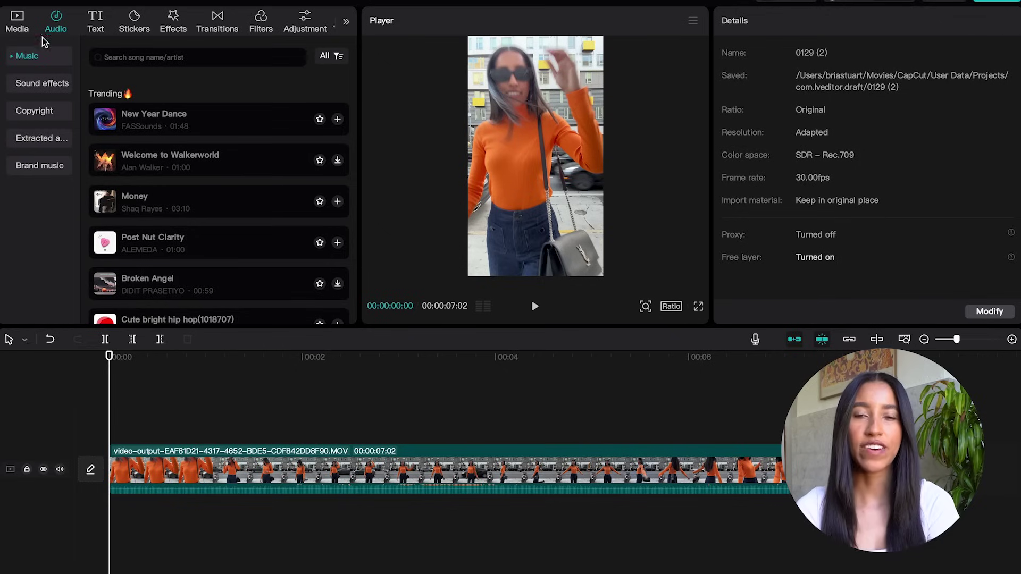
click(13, 58)
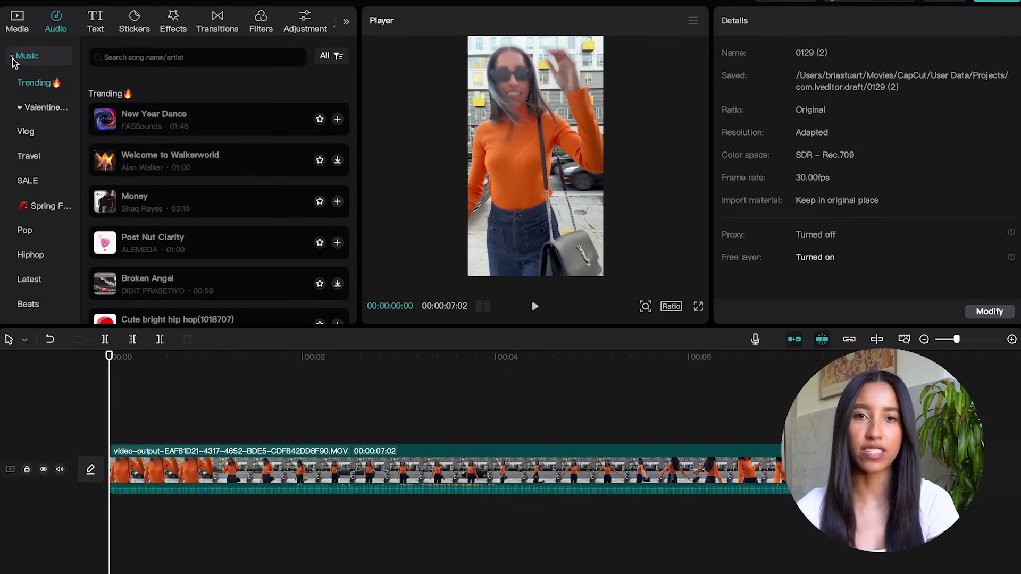
scroll(11, 95, down, 3)
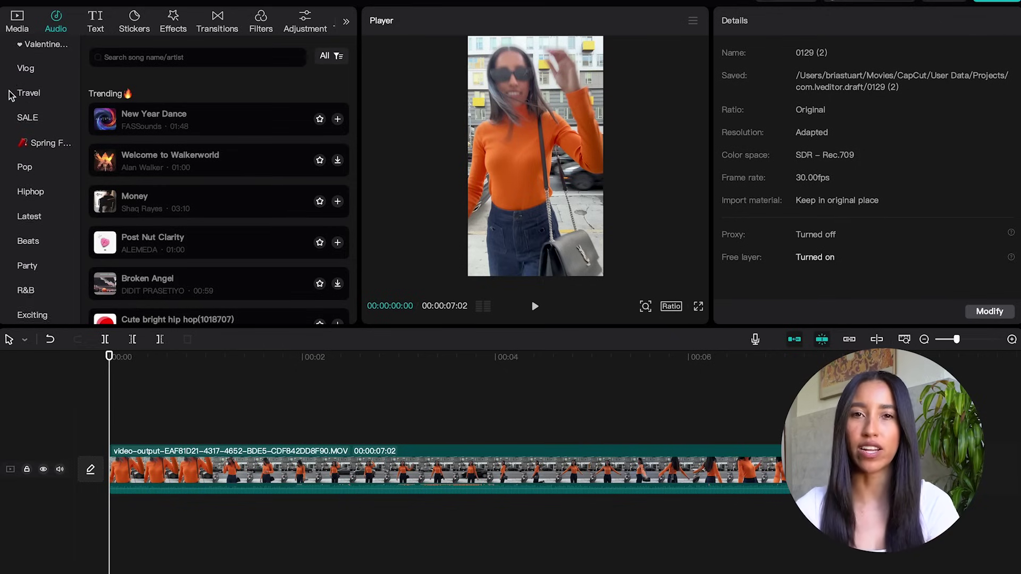
scroll(9, 95, down, 5)
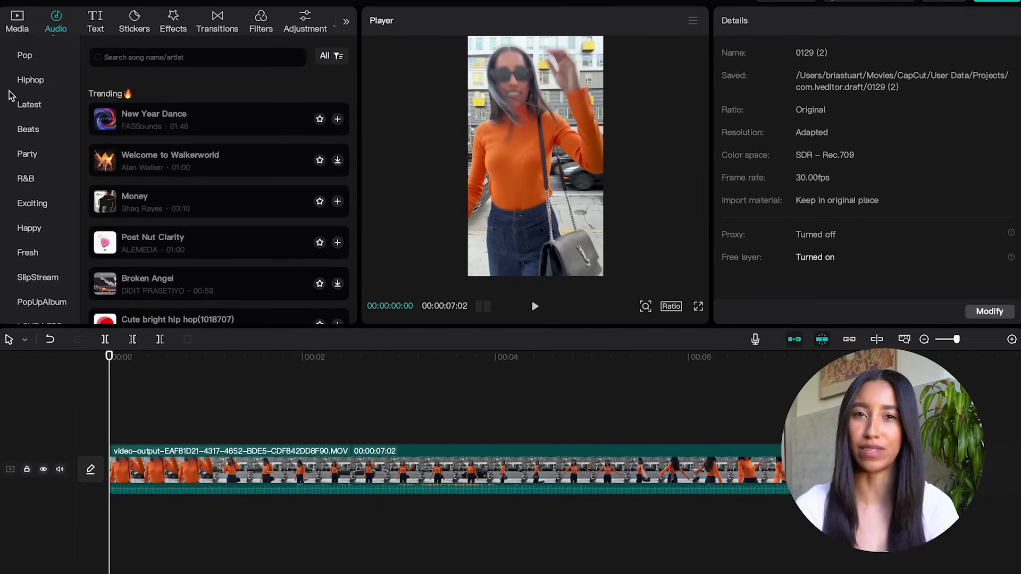
scroll(10, 94, down, 2)
scroll(10, 95, up, 8)
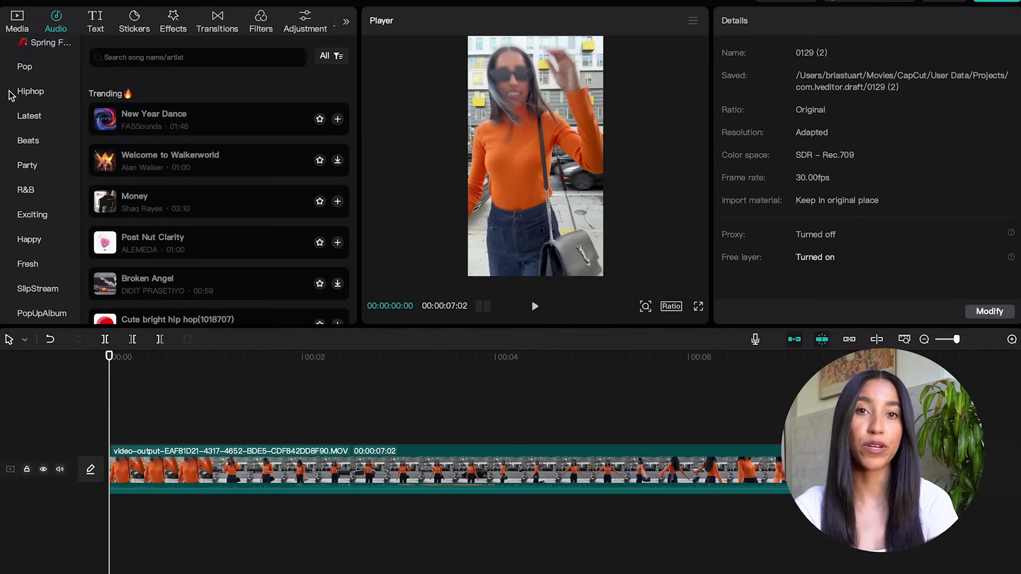
scroll(350, 89, down, 6)
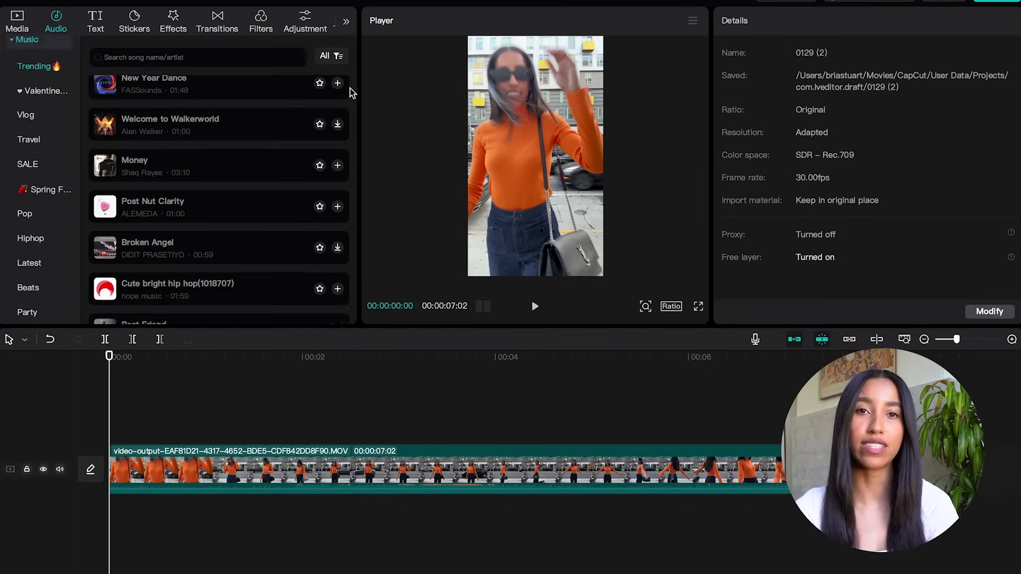
scroll(350, 90, down, 4)
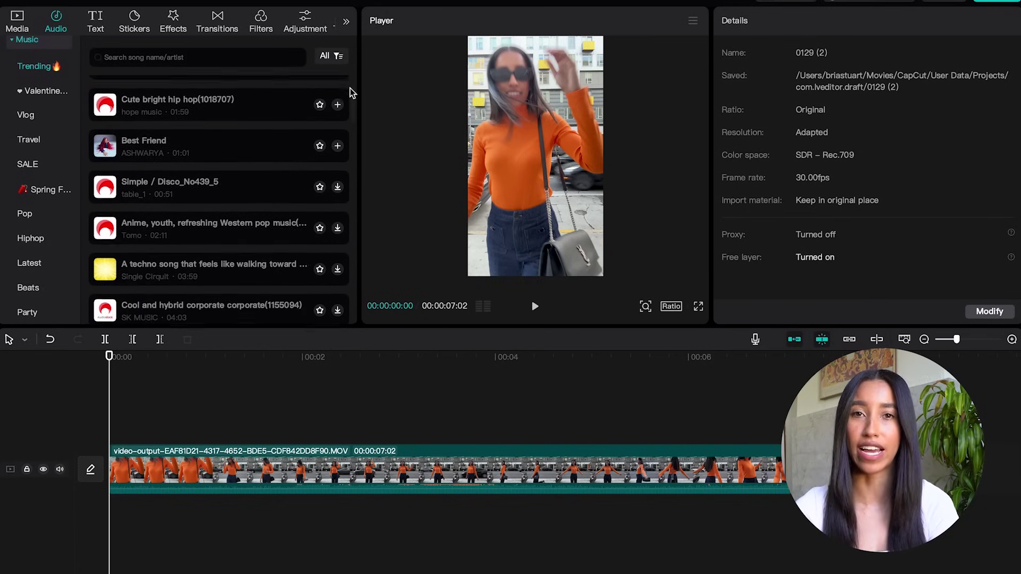
scroll(350, 91, down, 3)
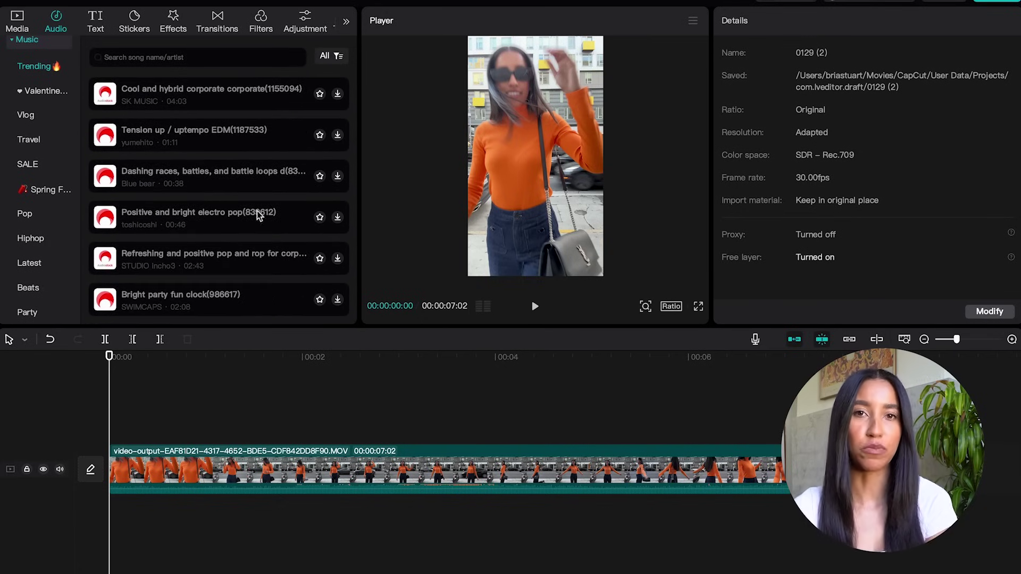
Add 'Positive and bright electro pop' to the timeline, undo the duplicate copy, and test volume and fade-in.
drag(257, 212, 113, 521)
click(338, 218)
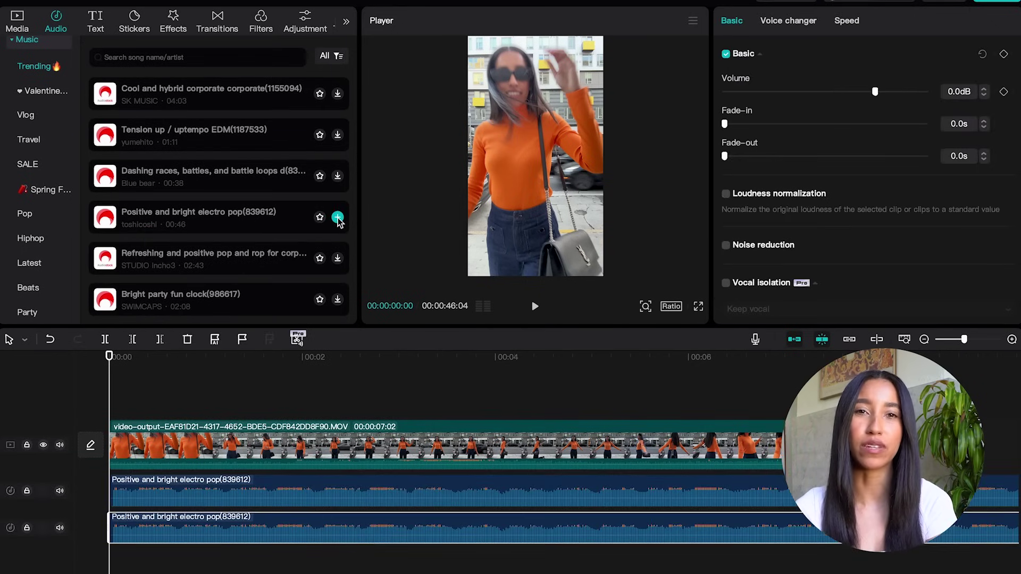
key(ctrl+z)
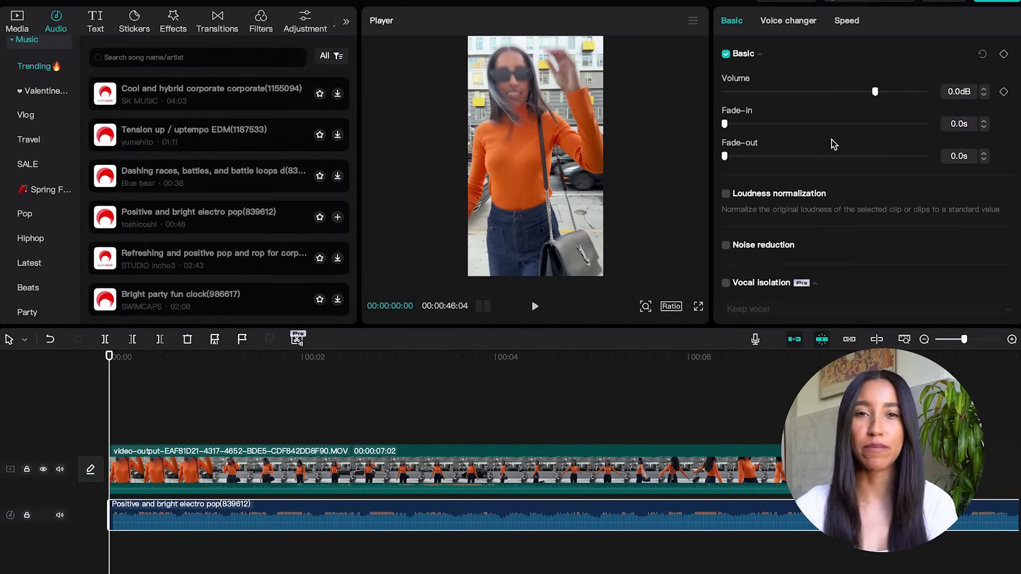
mouse_move(878, 95)
mouse_down()
mouse_move(816, 94)
mouse_move(875, 93)
mouse_up()
mouse_move(724, 124)
mouse_down()
mouse_move(904, 124)
mouse_move(718, 126)
mouse_up()
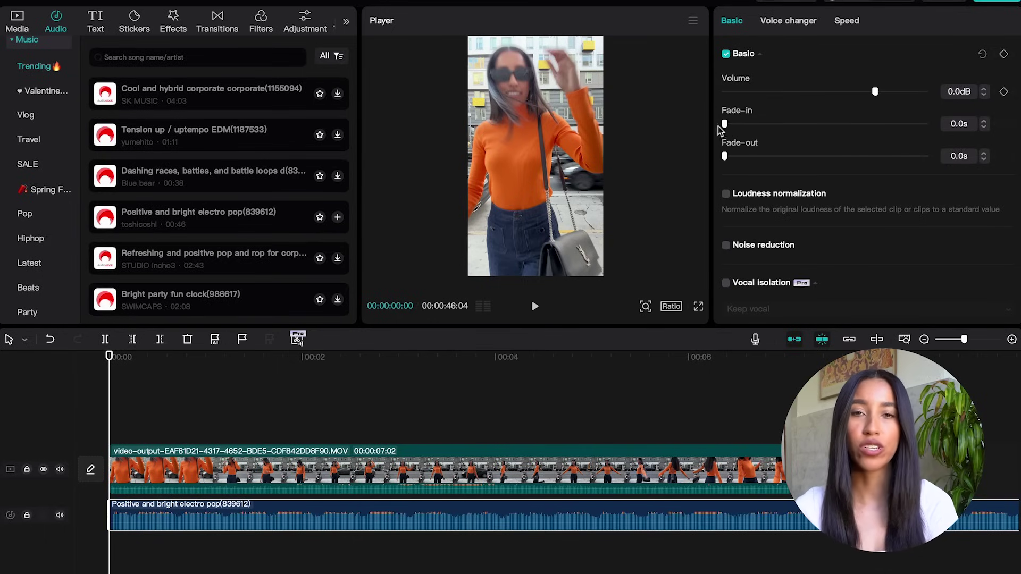
Turn on Loudness normalization for the song and try the left and right Channels fill options.
click(726, 195)
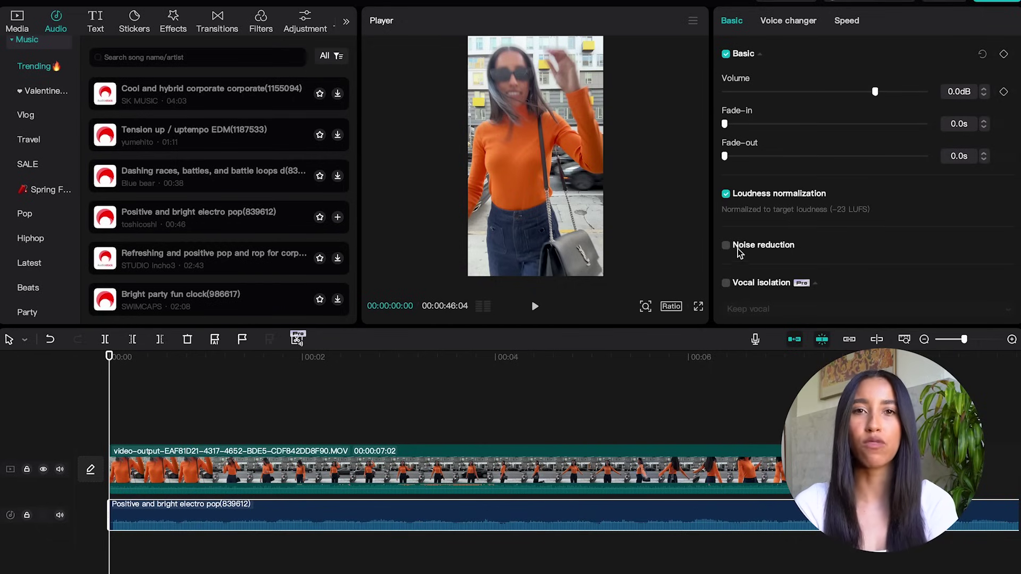
scroll(728, 252, down, 3)
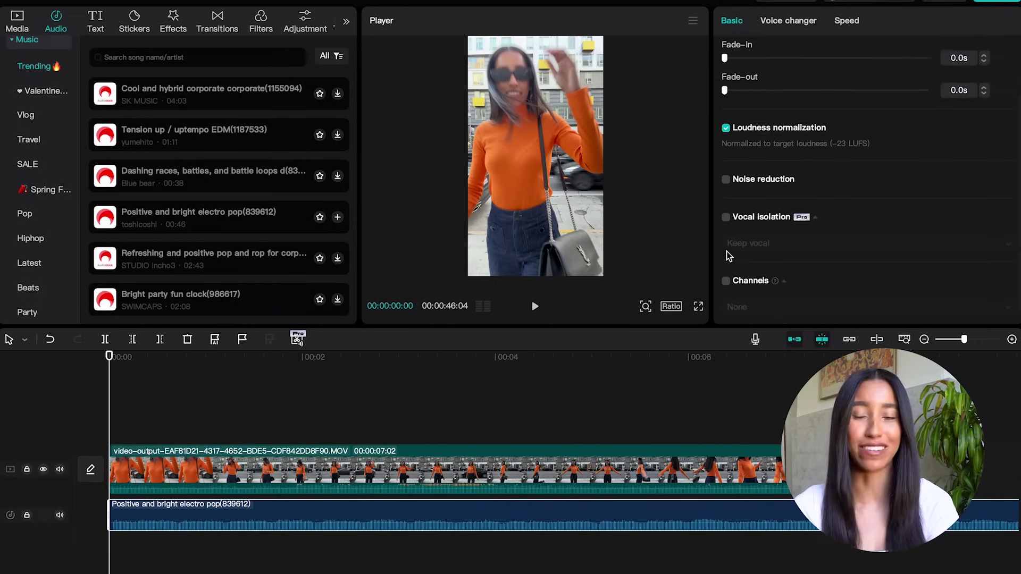
click(727, 280)
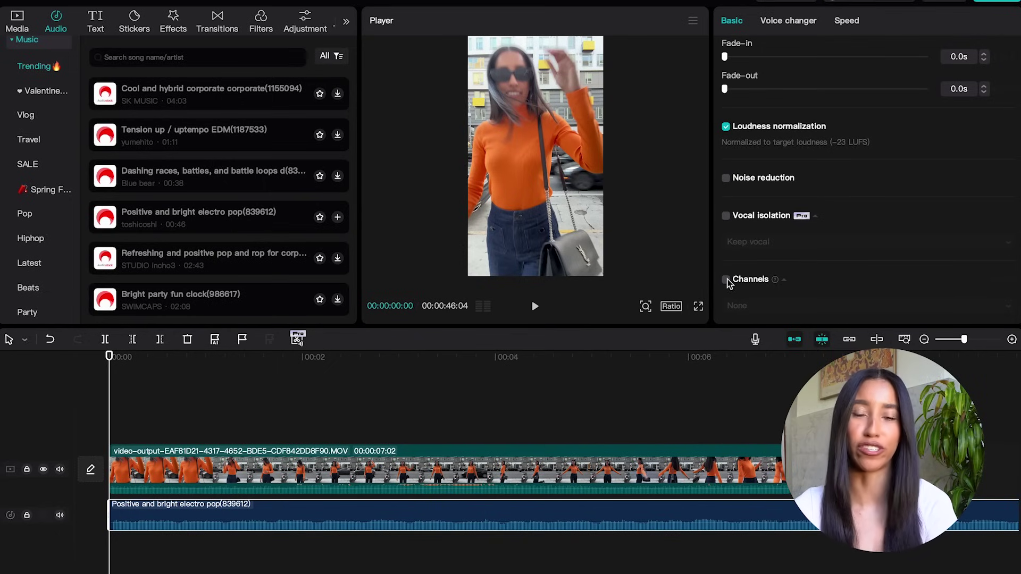
click(761, 307)
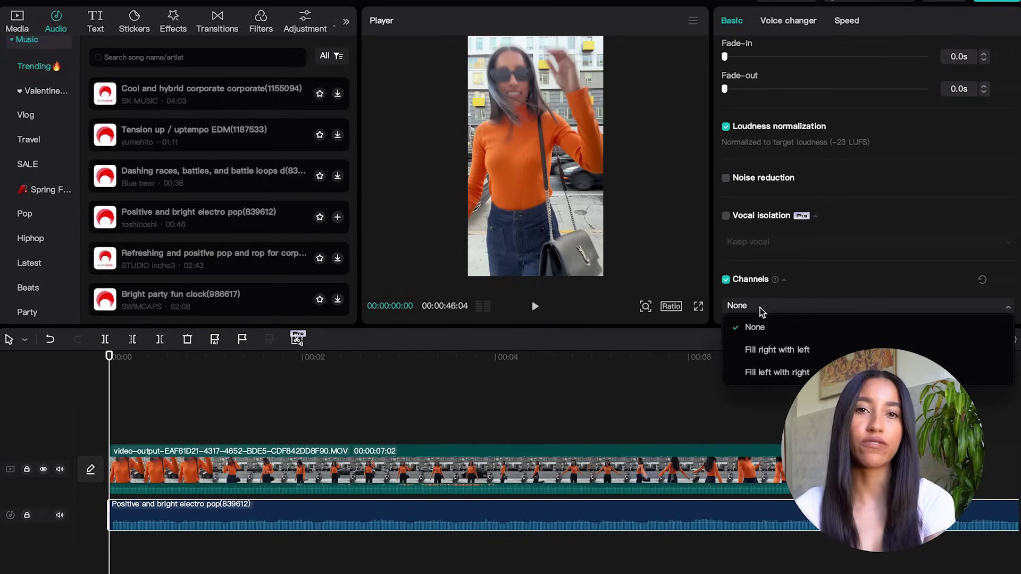
click(775, 349)
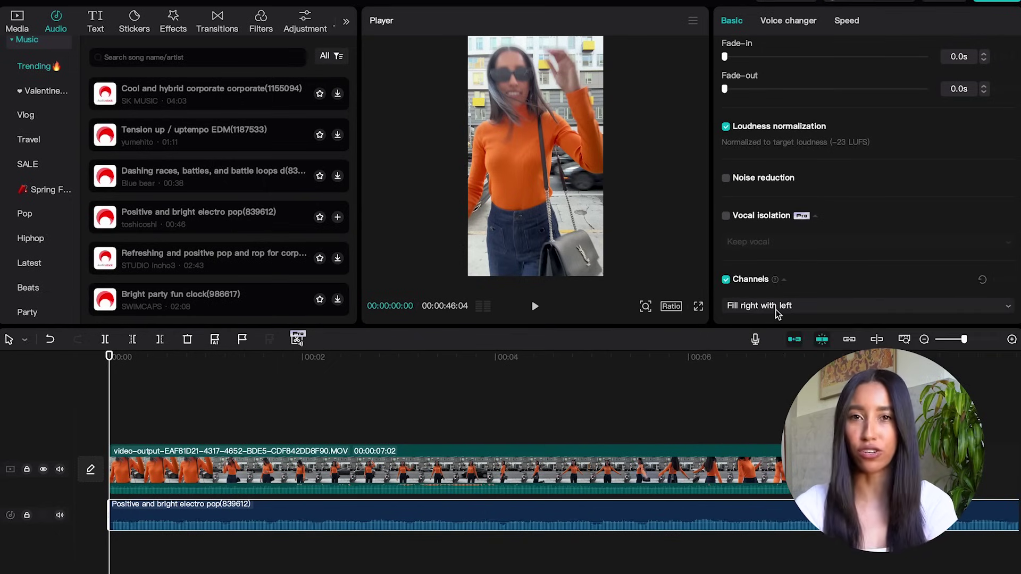
click(776, 308)
click(777, 373)
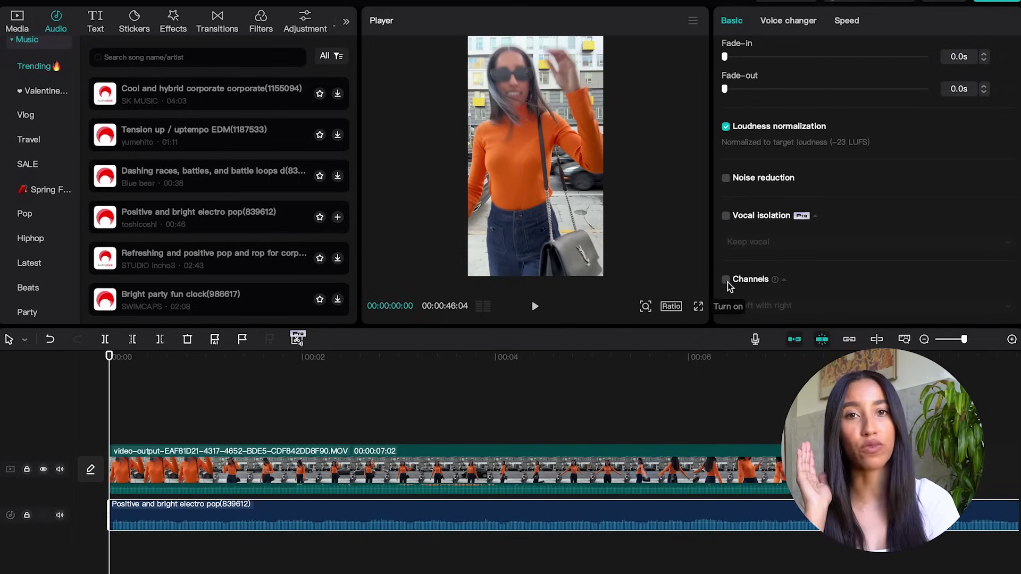
scroll(806, 94, up, 2)
Speed the electro pop track up to 2.8x (16.5 s) and switch on Voice tone change.
click(847, 22)
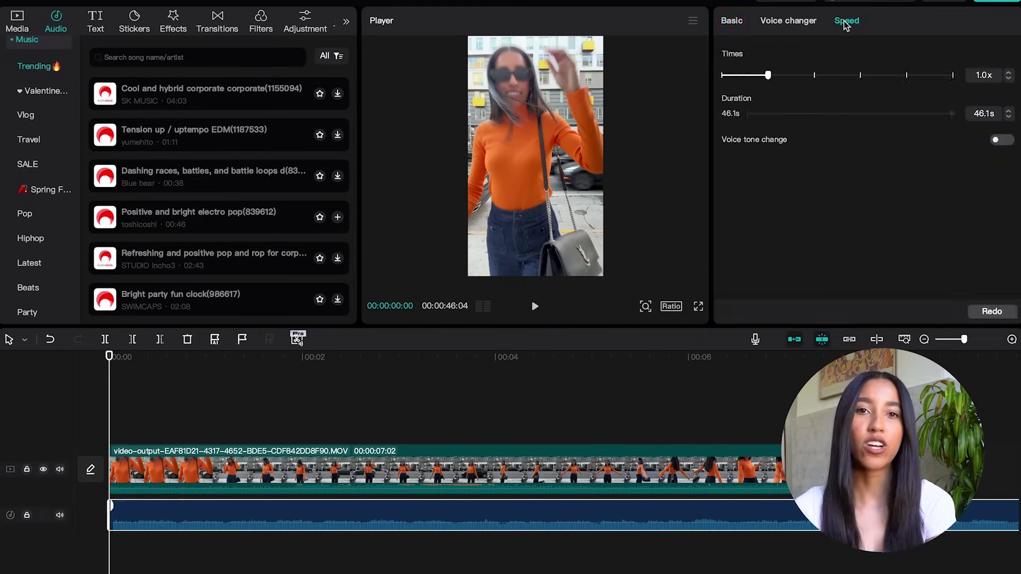
drag(768, 76, 826, 76)
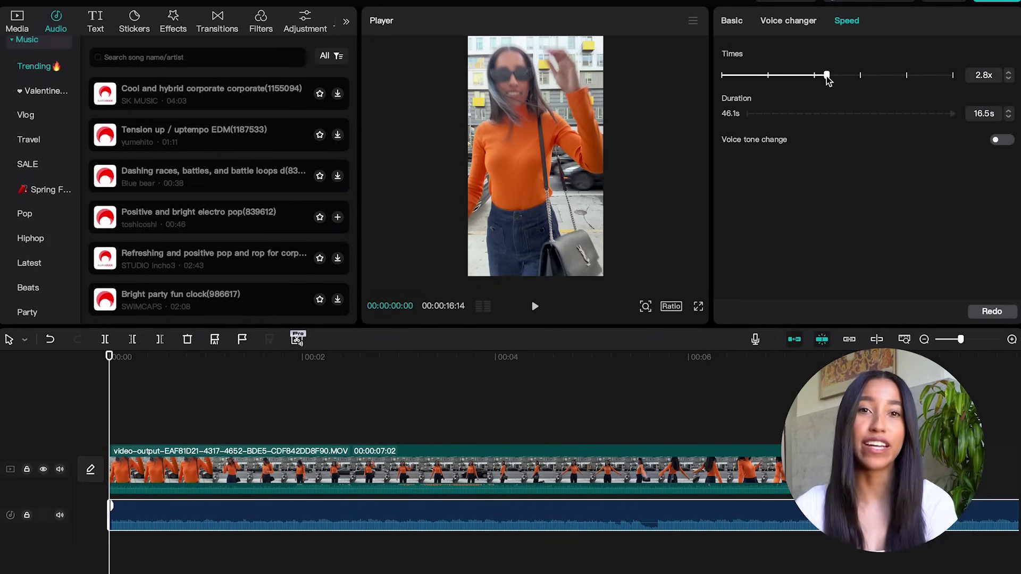
click(1007, 140)
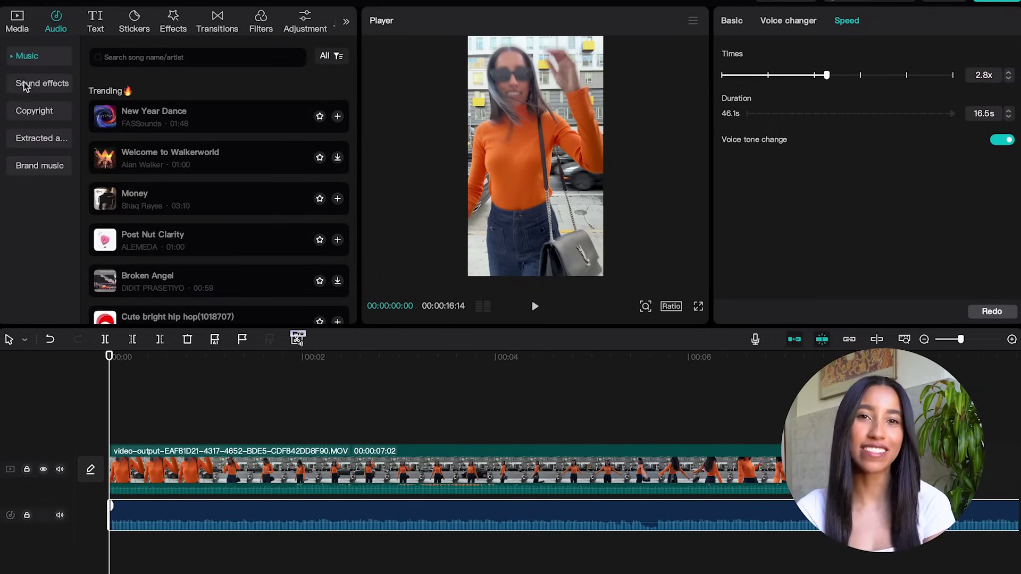
click(25, 83)
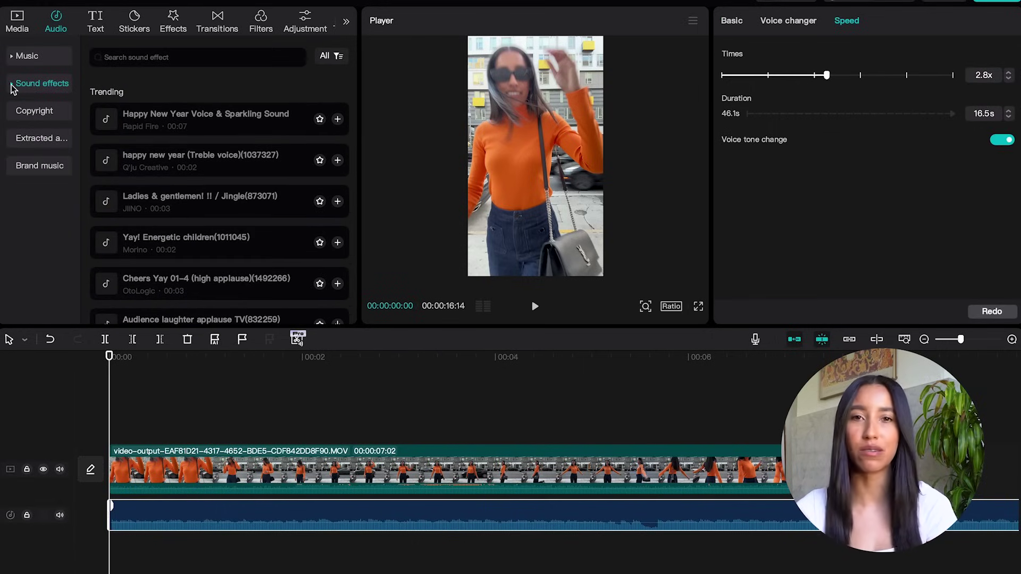
Expand the sound effect categories and browse the Laugh, Fight and Ambience effects.
click(12, 84)
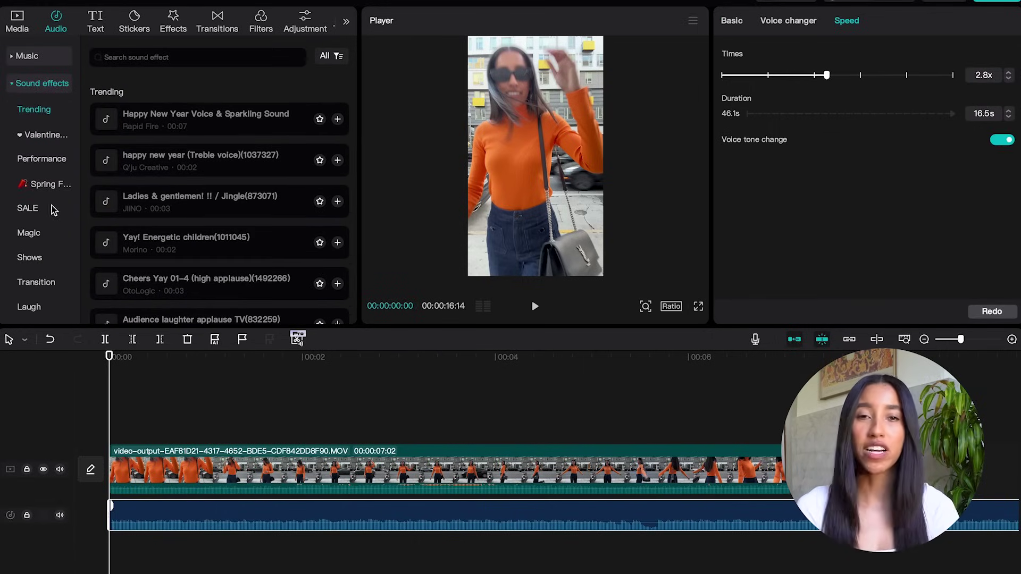
scroll(52, 214, down, 2)
scroll(53, 216, down, 1)
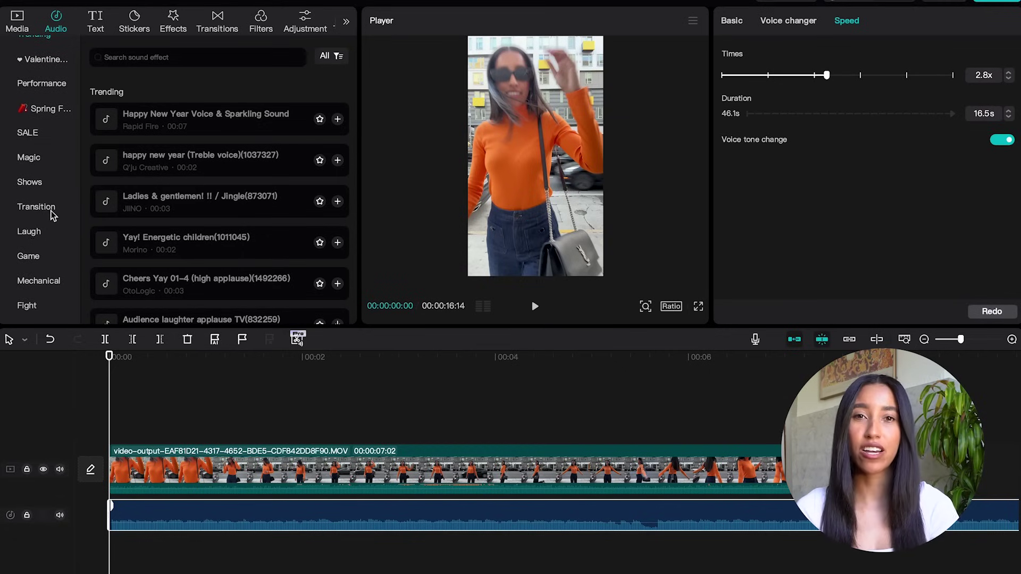
click(30, 229)
scroll(31, 232, down, 2)
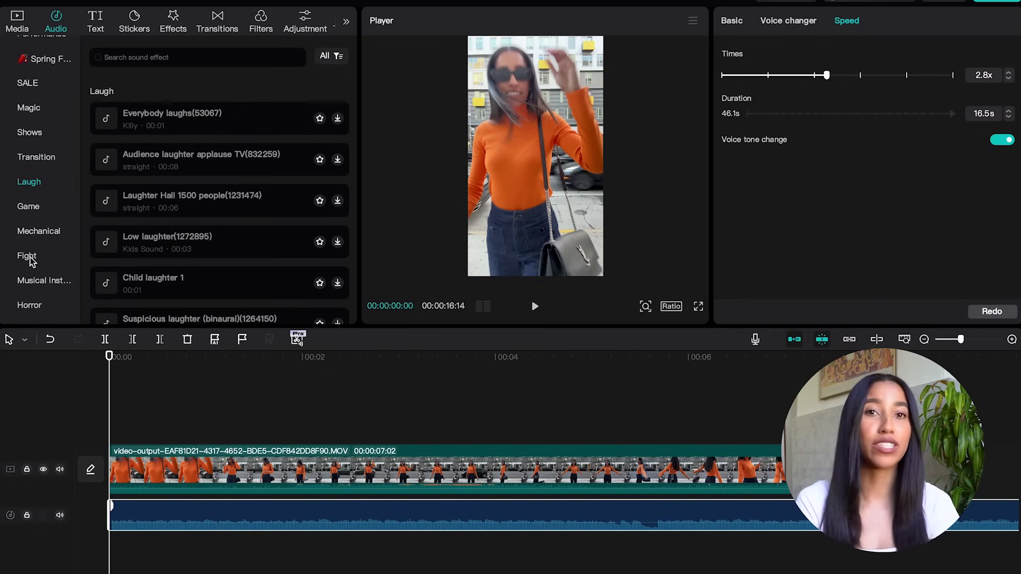
click(28, 257)
scroll(29, 259, down, 3)
click(35, 254)
Add and preview the Nature sounds effect, then view the starred ambience sounds under Favorites.
drag(213, 202, 101, 493)
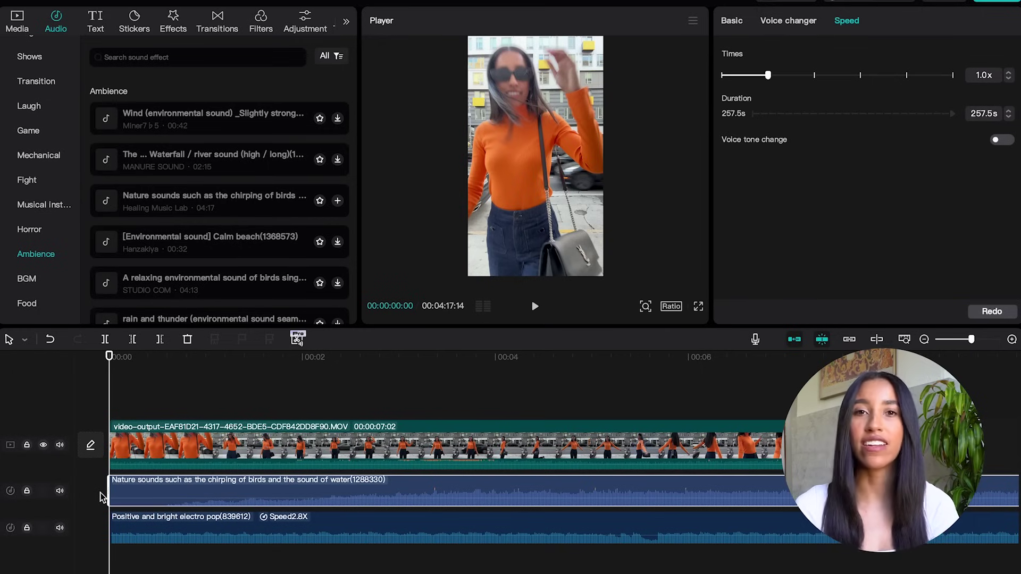
click(318, 202)
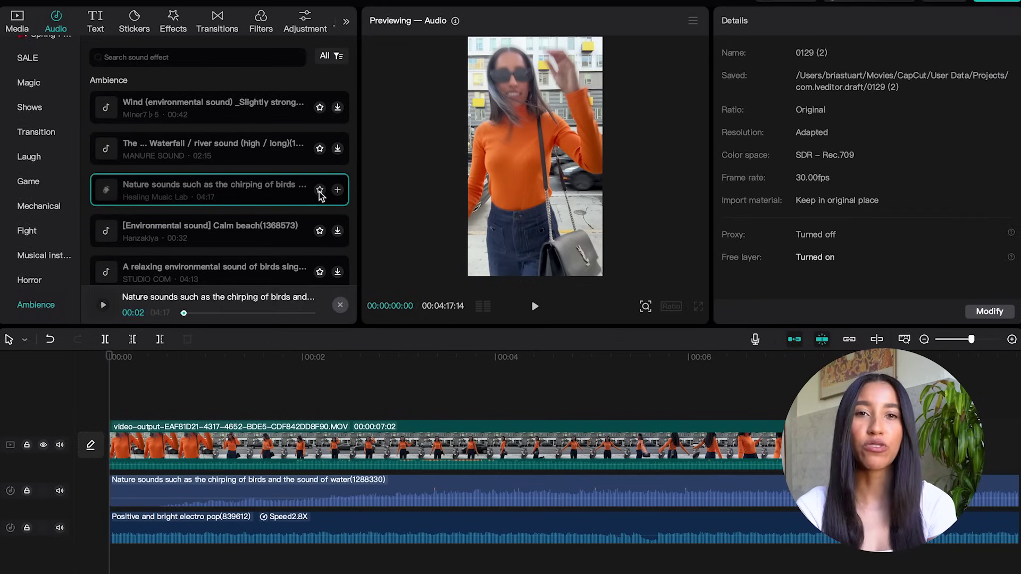
scroll(320, 202, down, 2)
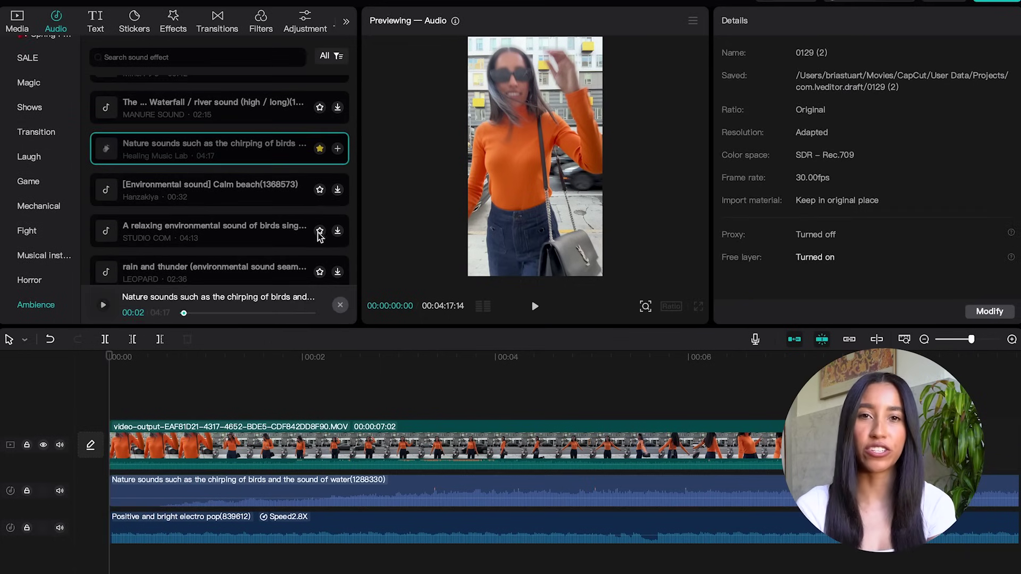
scroll(319, 236, down, 1)
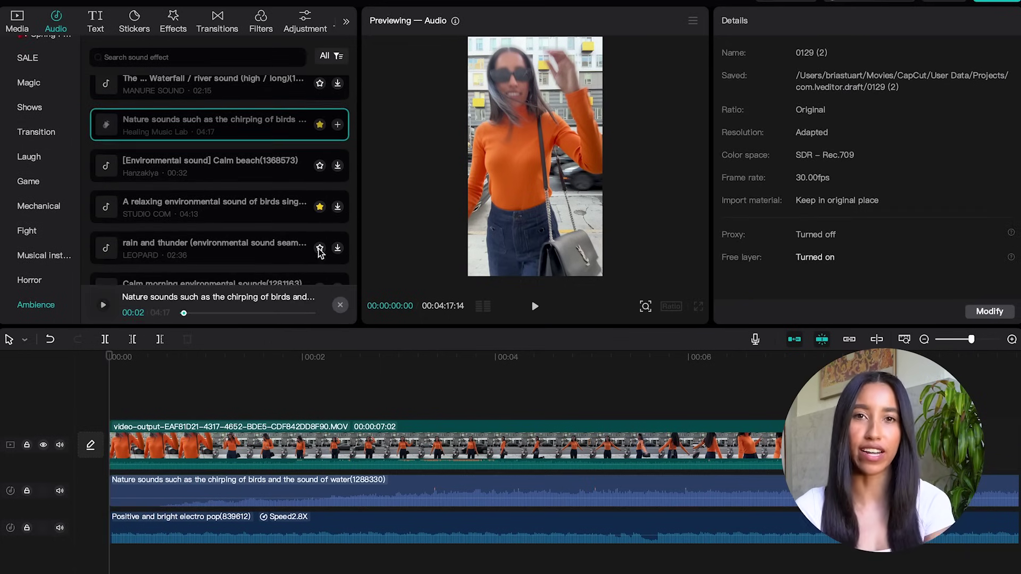
scroll(68, 221, up, 6)
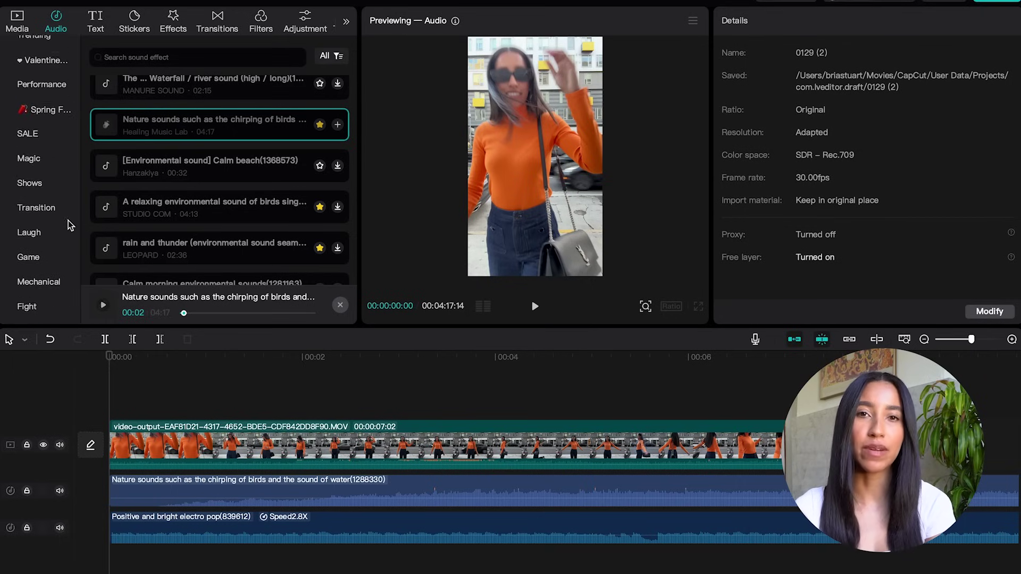
click(45, 75)
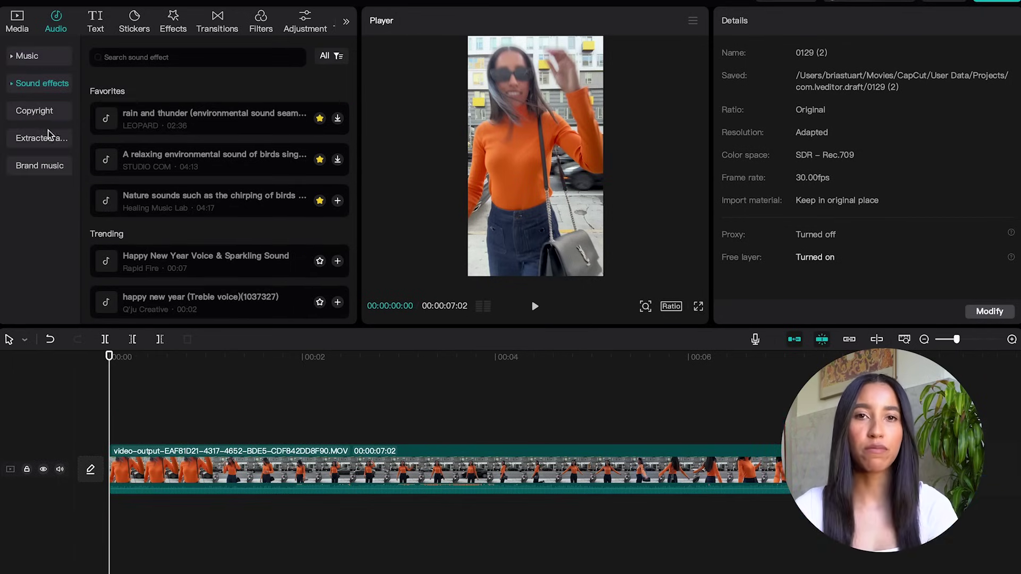
Import audio extracted from a video and place Extracted20240214-1 on a track beneath the video clip.
click(48, 140)
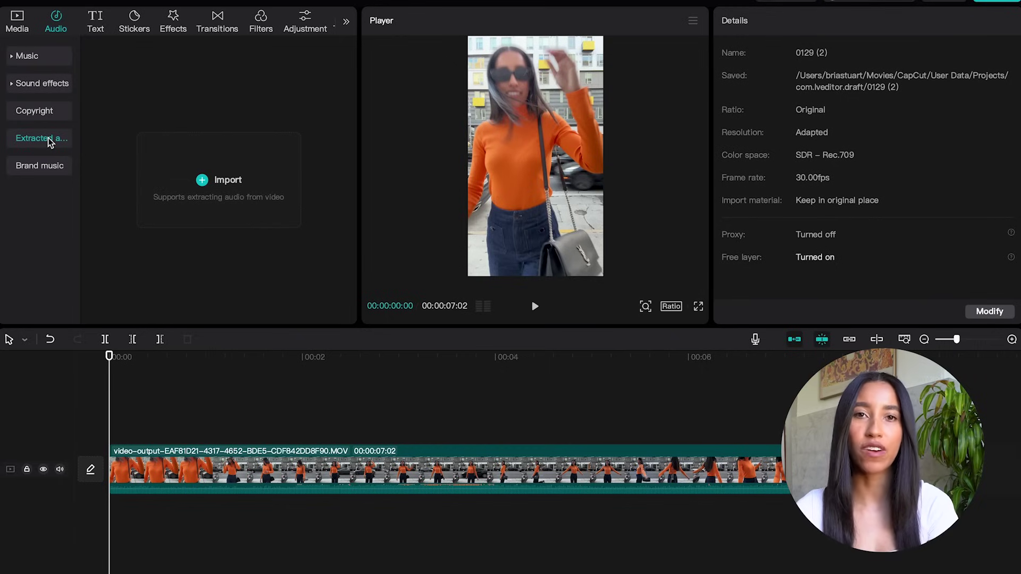
click(209, 182)
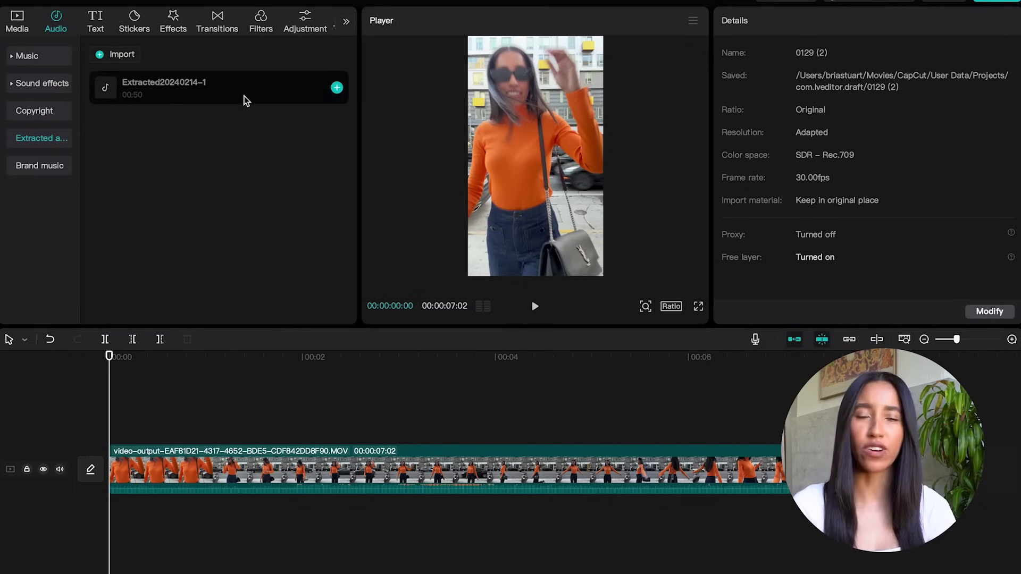
drag(247, 98, 110, 516)
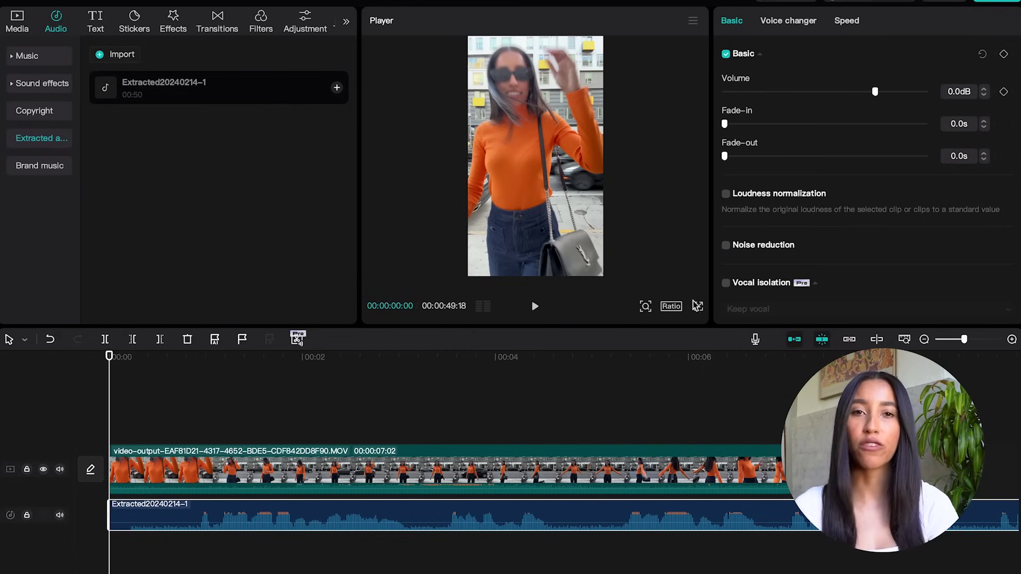
Enable vocal isolation on the extracted audio, play it back, then switch Keep vocal to Remove vocal.
scroll(842, 256, down, 2)
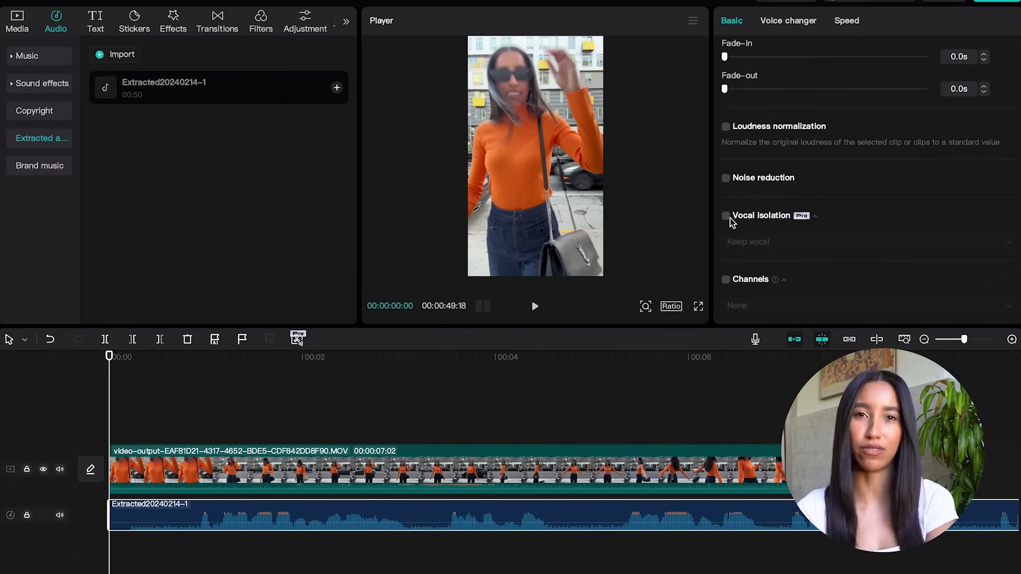
click(726, 216)
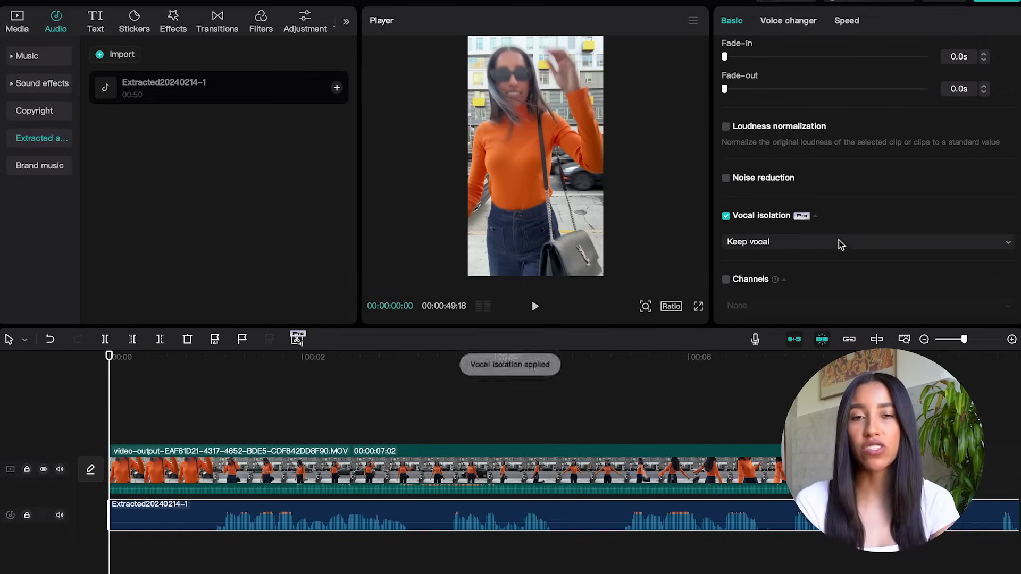
key(space)
key(space)
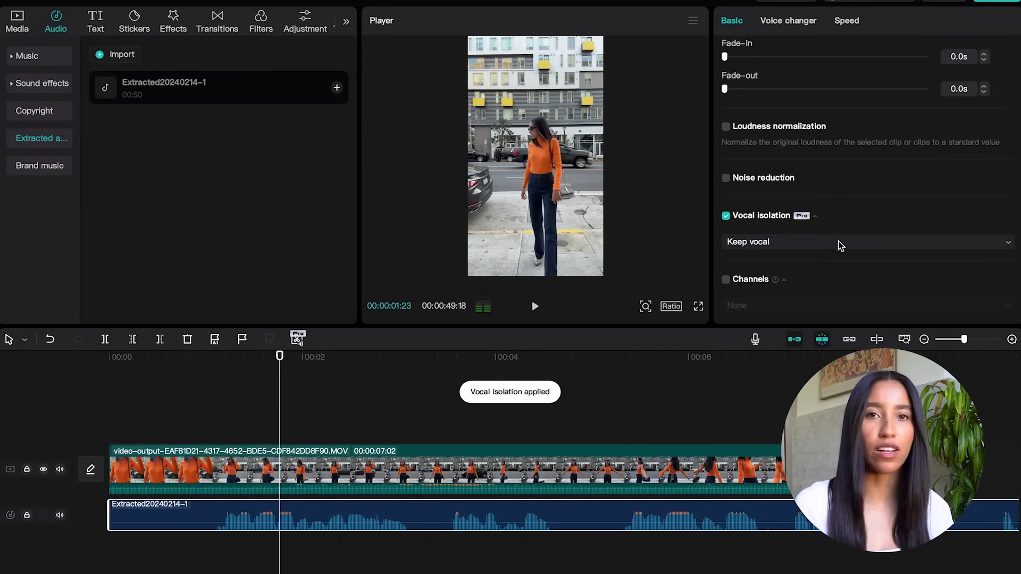
click(839, 244)
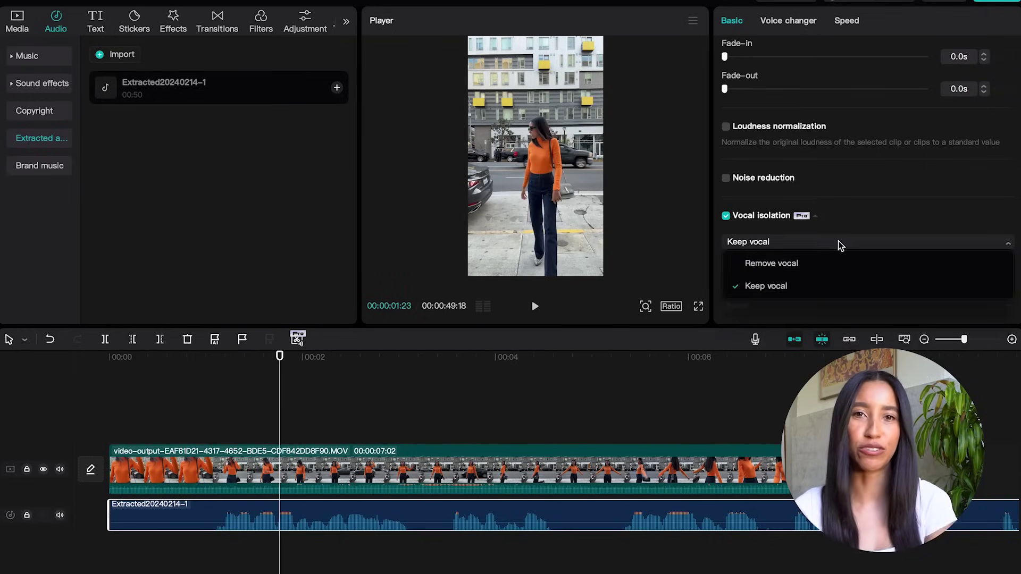
click(835, 264)
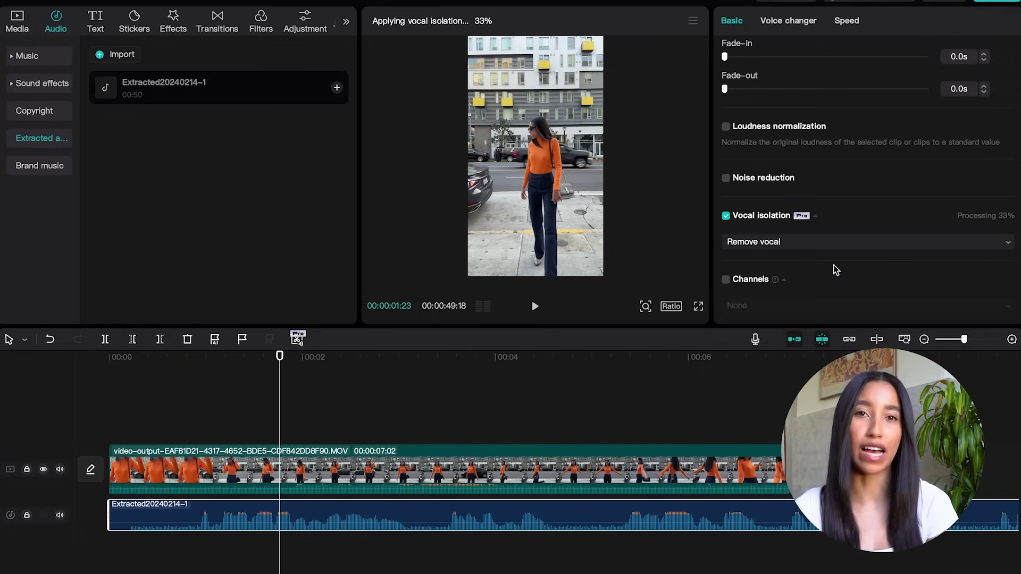
Turn vocal isolation off, apply the Trickster voice changer, and browse Voice filters and Speech to song.
click(726, 214)
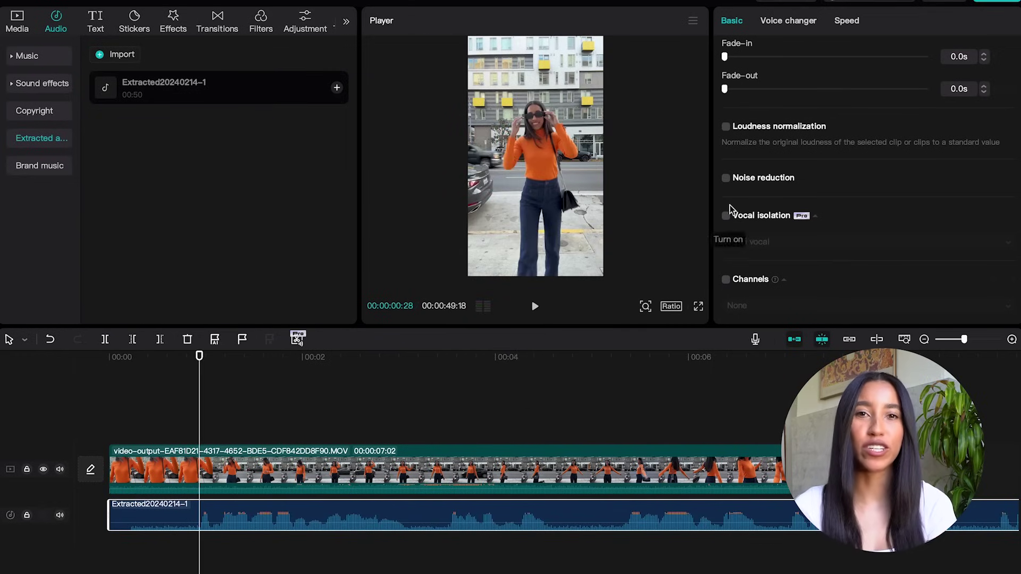
click(789, 23)
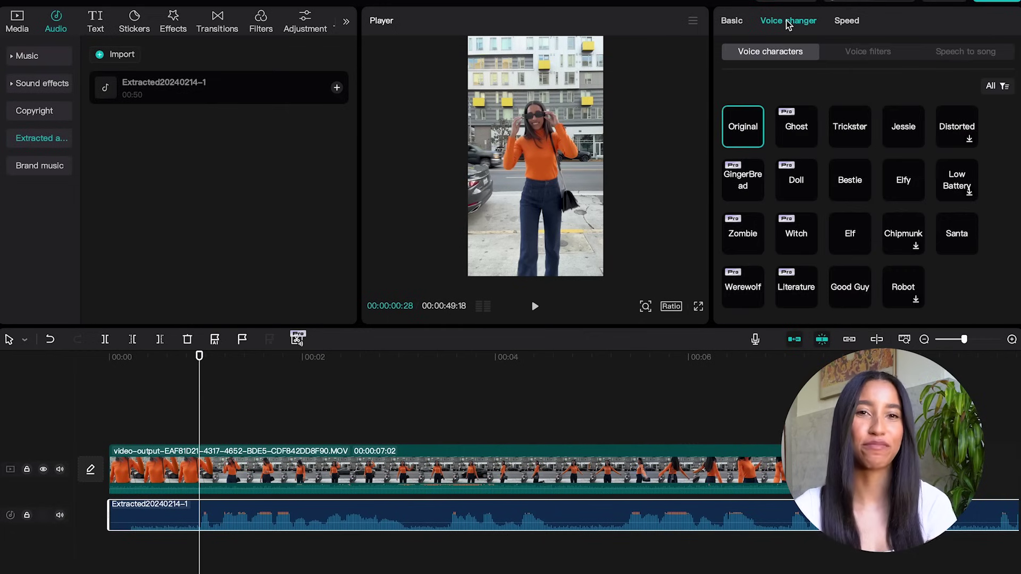
click(849, 122)
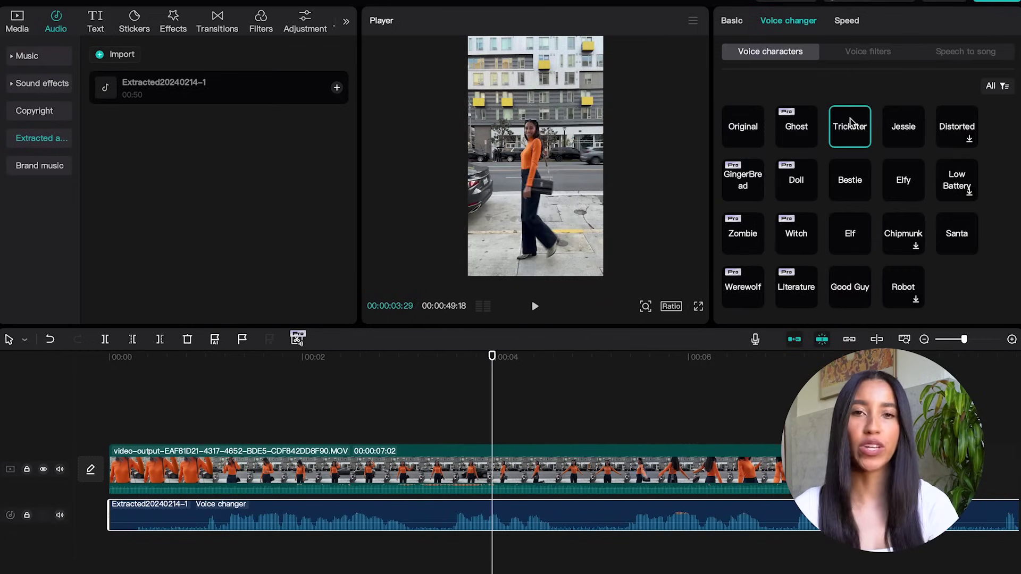
click(867, 58)
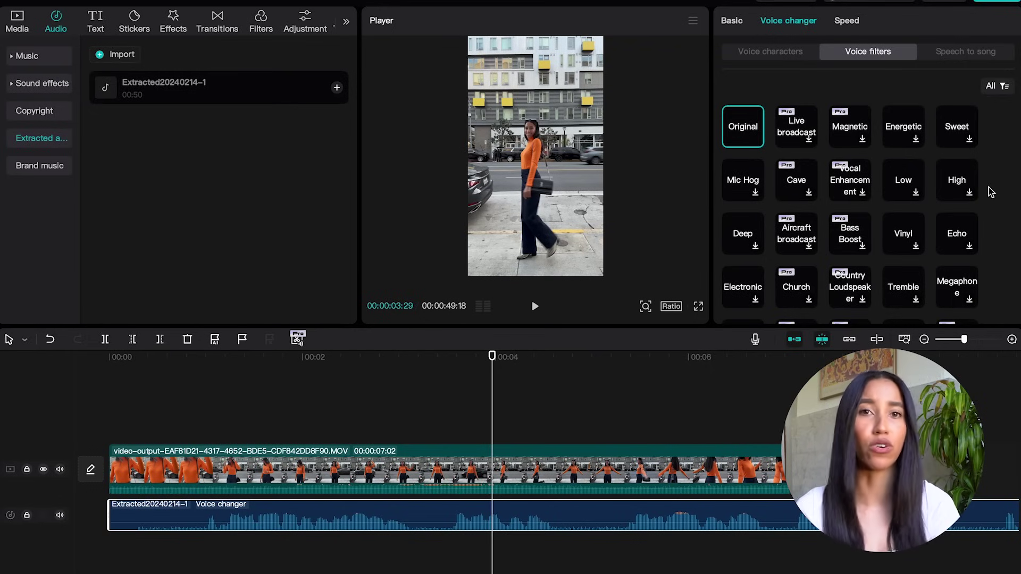
scroll(989, 189, down, 3)
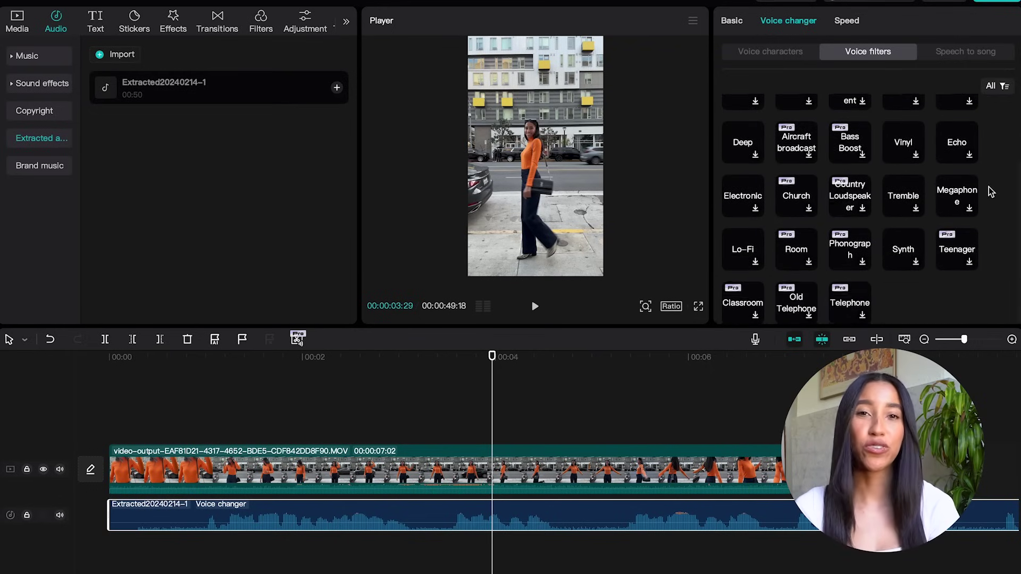
click(962, 53)
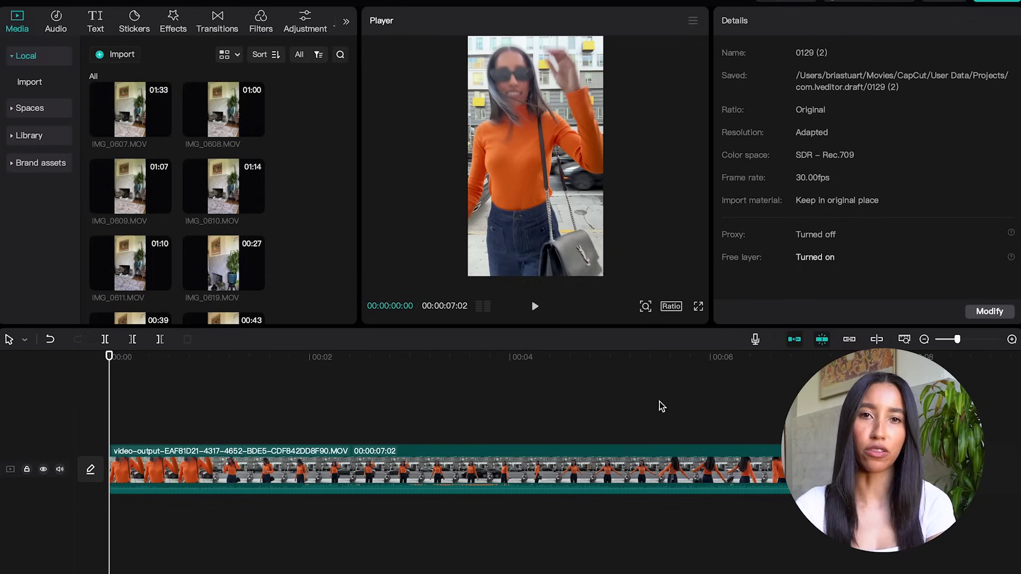
Set the voiceover recorder to External Microphone with echo reduction on, then start recording.
click(756, 339)
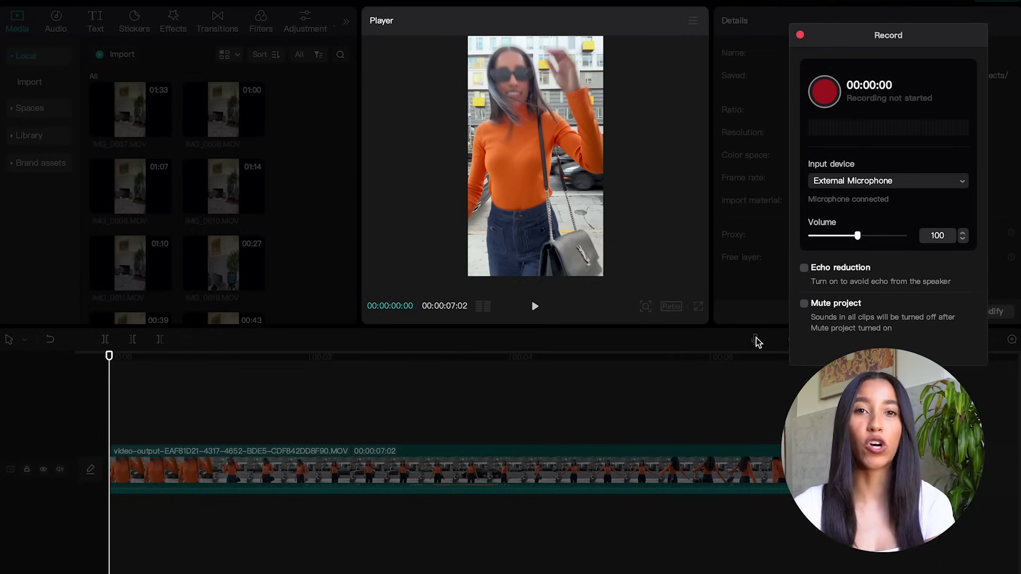
click(903, 182)
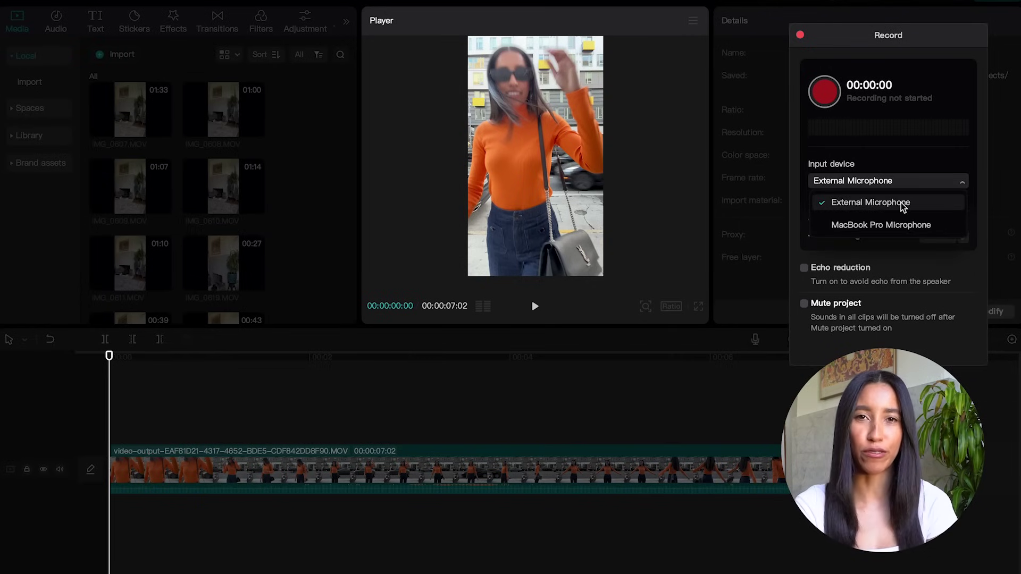
click(901, 203)
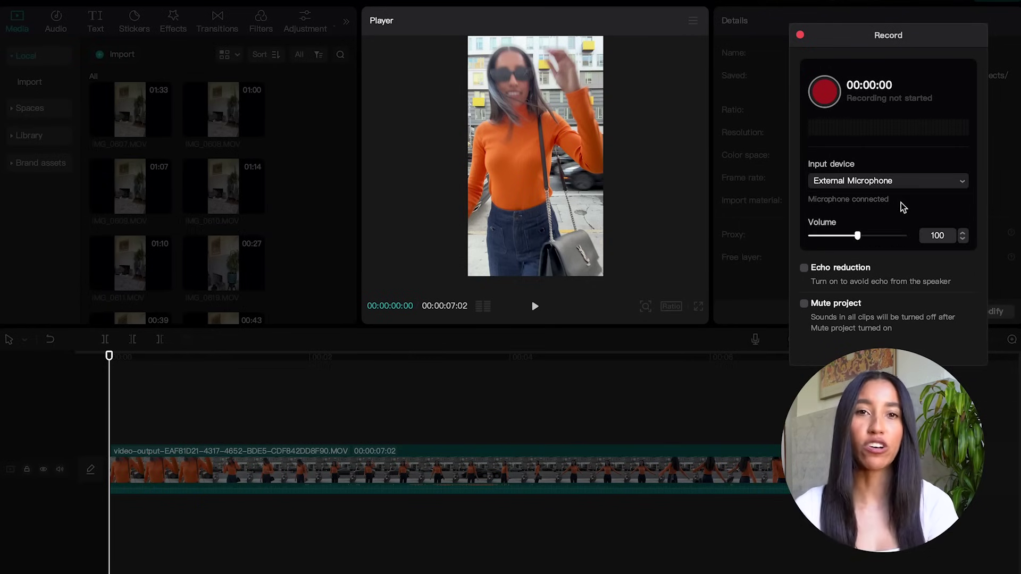
click(804, 268)
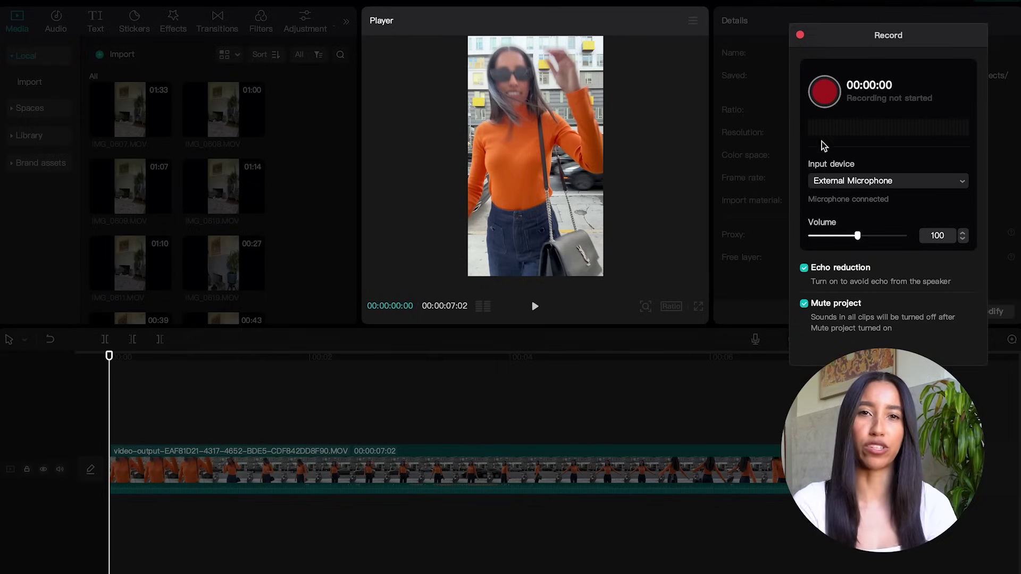
click(825, 92)
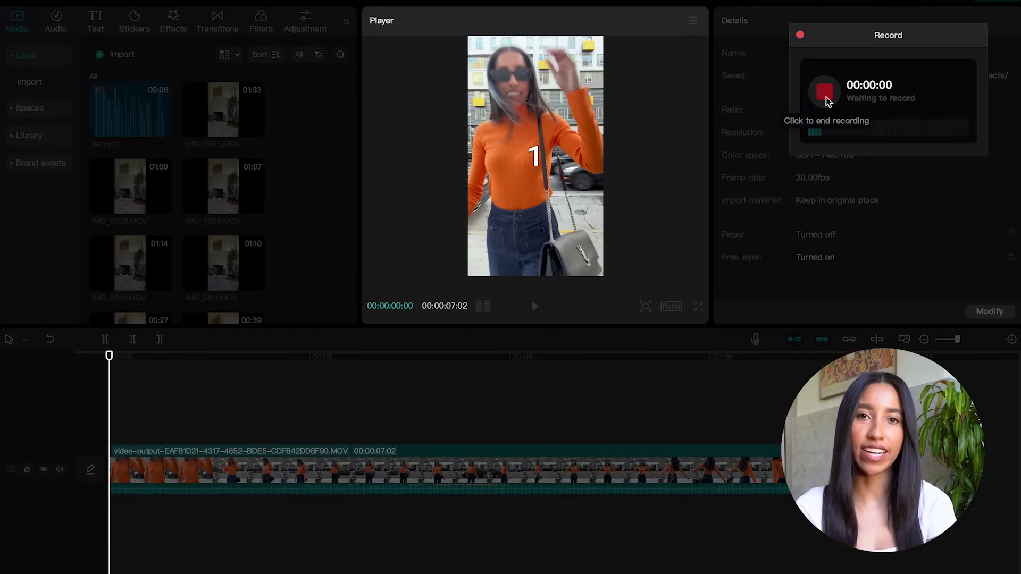
Stop the voiceover recording, close the recorder, and lower Record4's volume to -11.3dB.
click(825, 96)
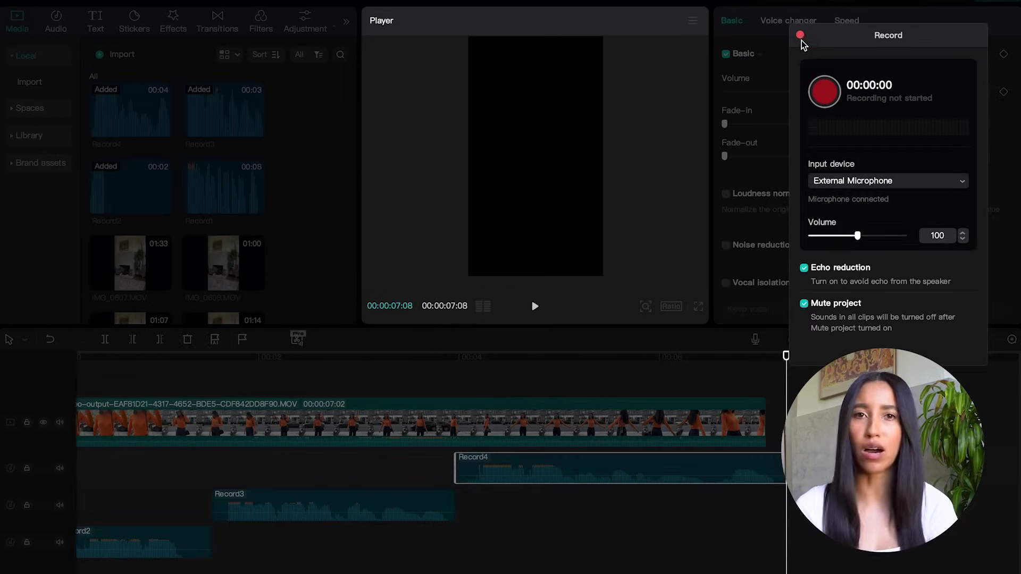
click(800, 36)
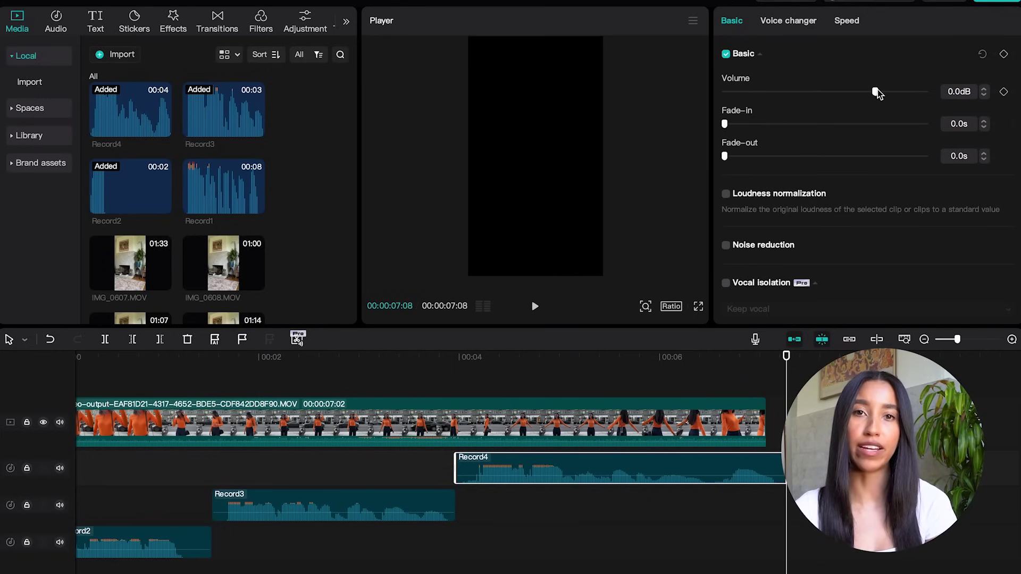
drag(866, 90, 835, 91)
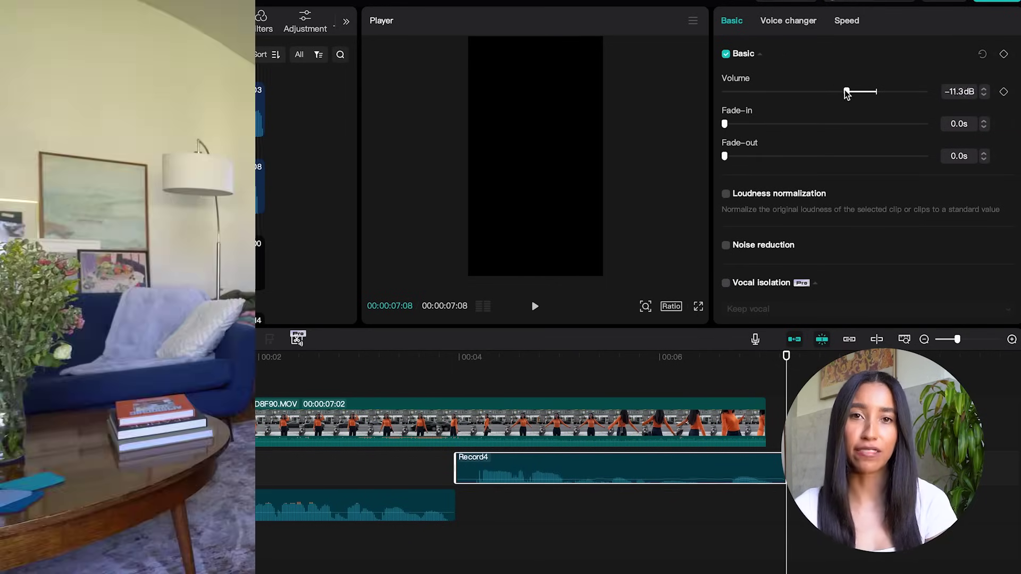